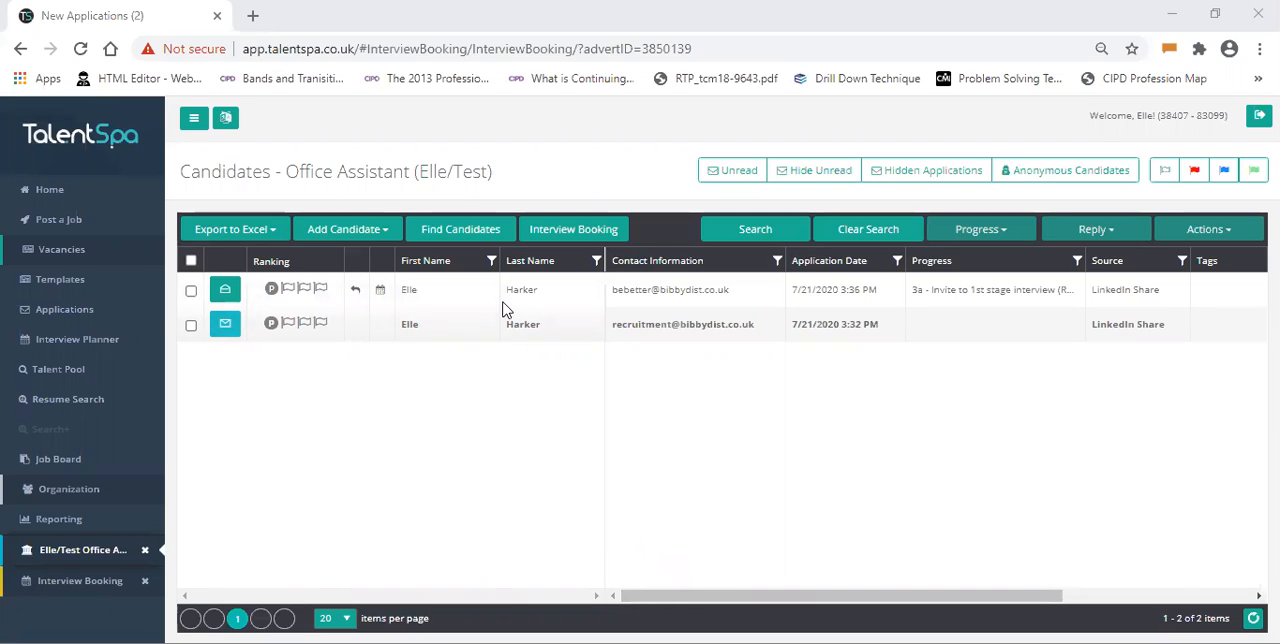
- Open interview booking for the Office Assistant vacancy and start adding multiple interviews
click(595, 232)
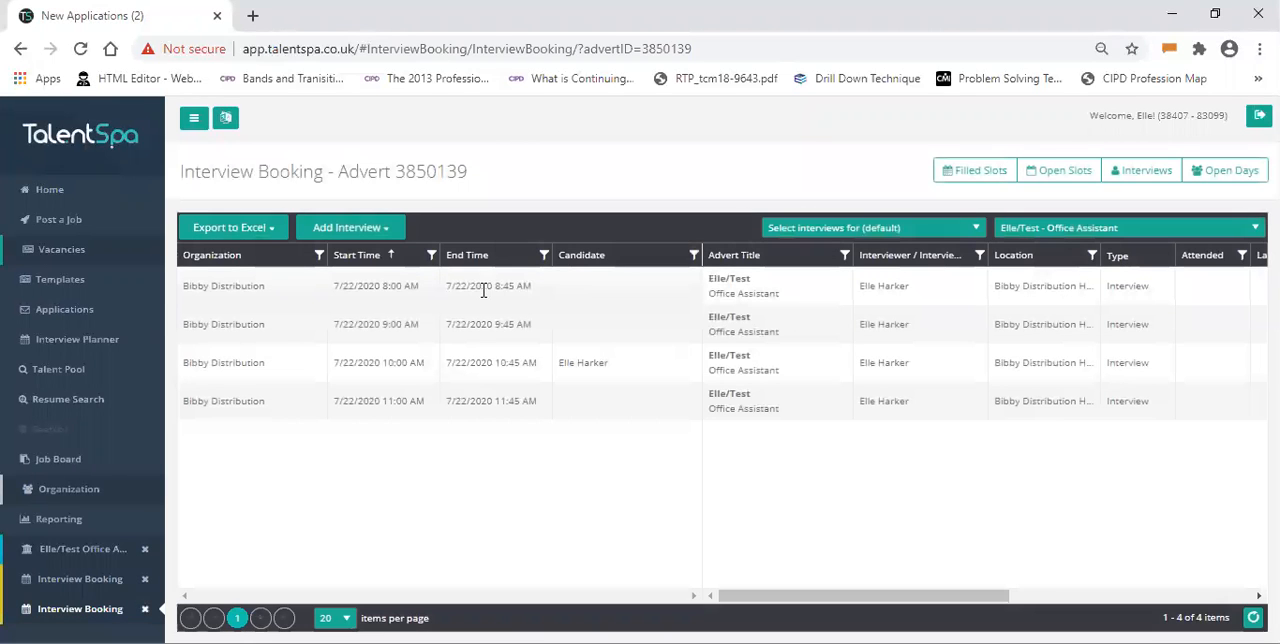
click(342, 229)
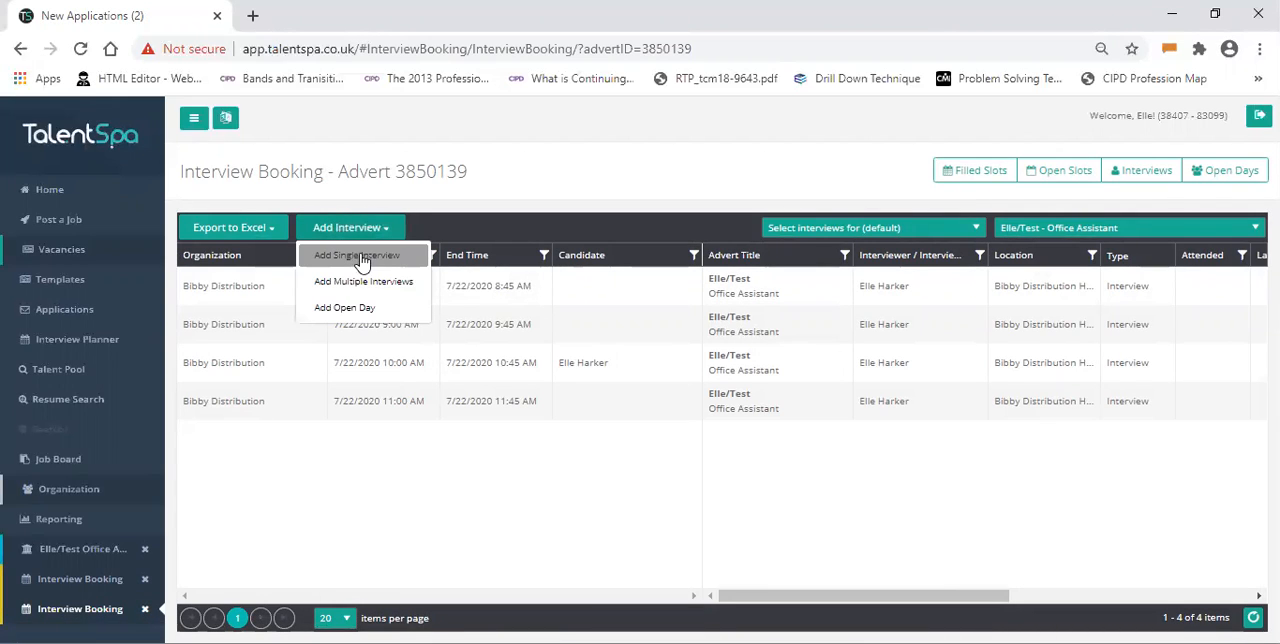
click(366, 284)
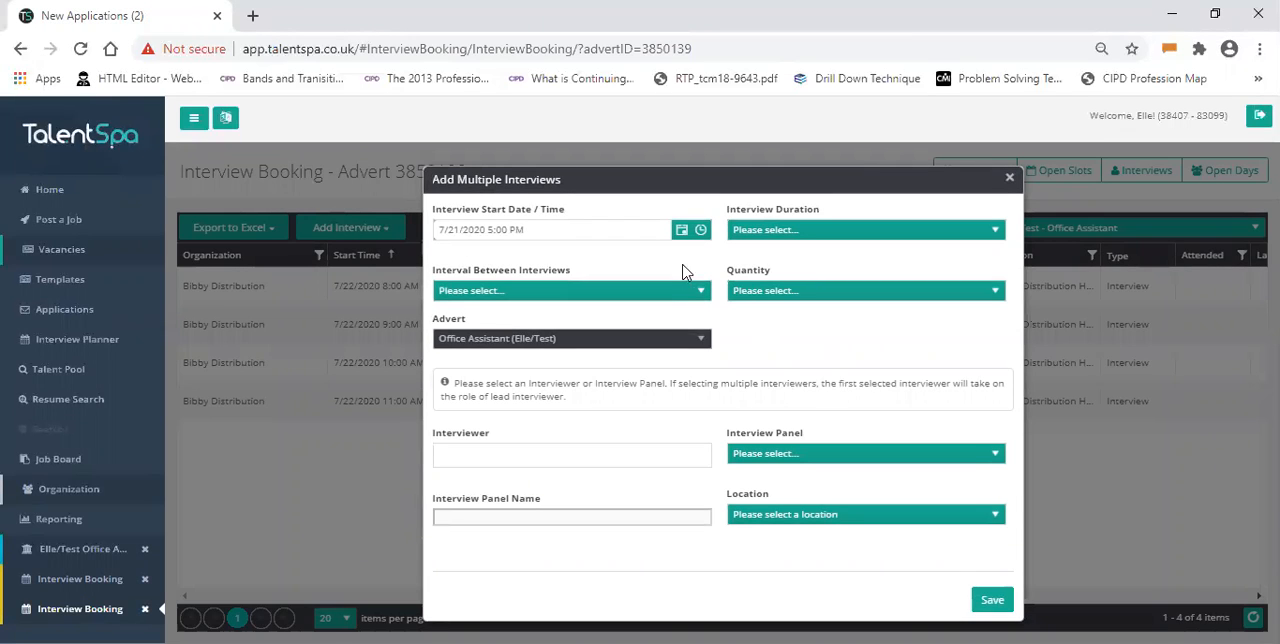
- Set the start of the interviews to 7/22/2020 at 9:00 AM
click(677, 236)
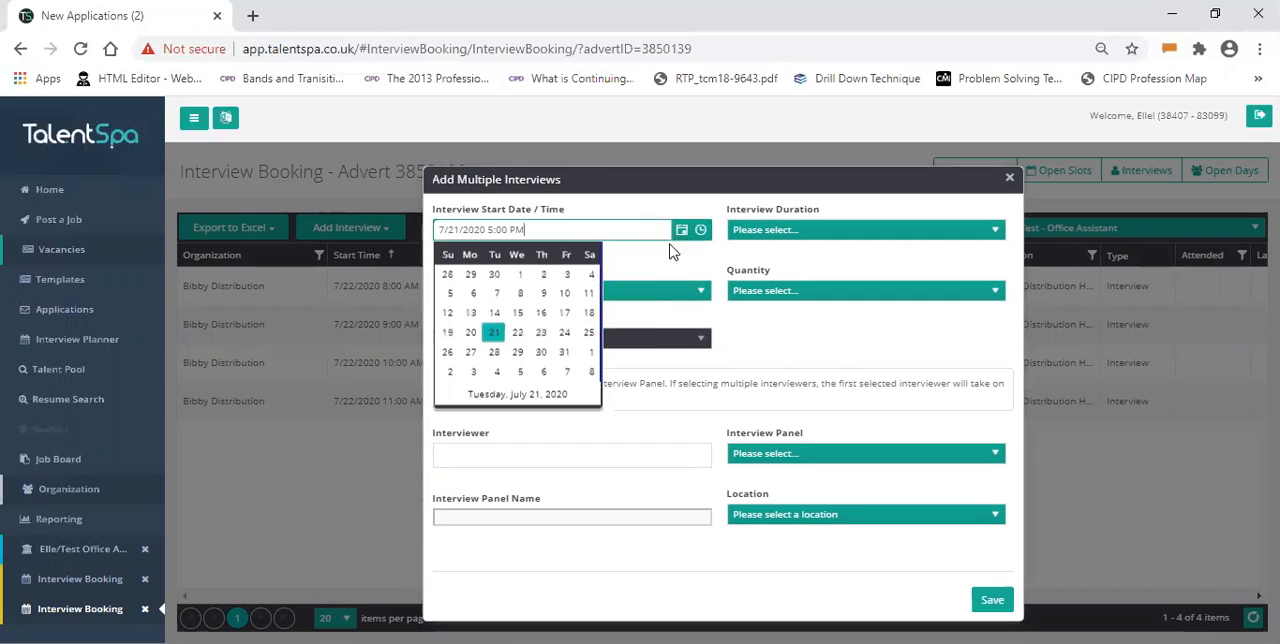
click(518, 356)
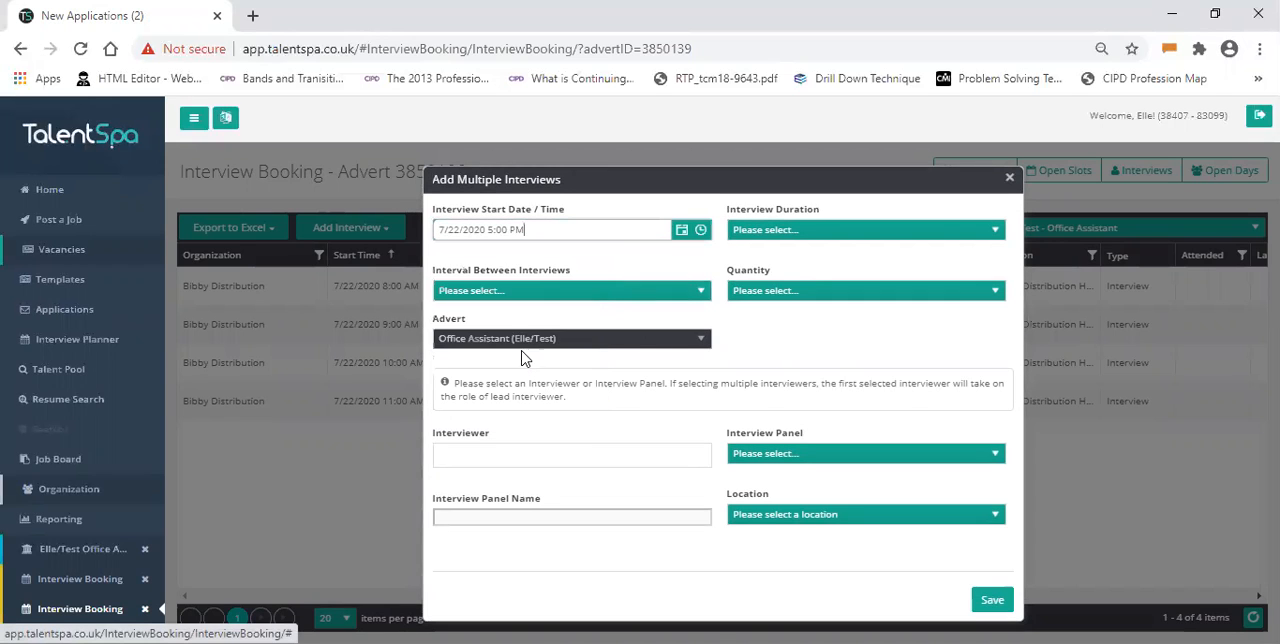
click(704, 238)
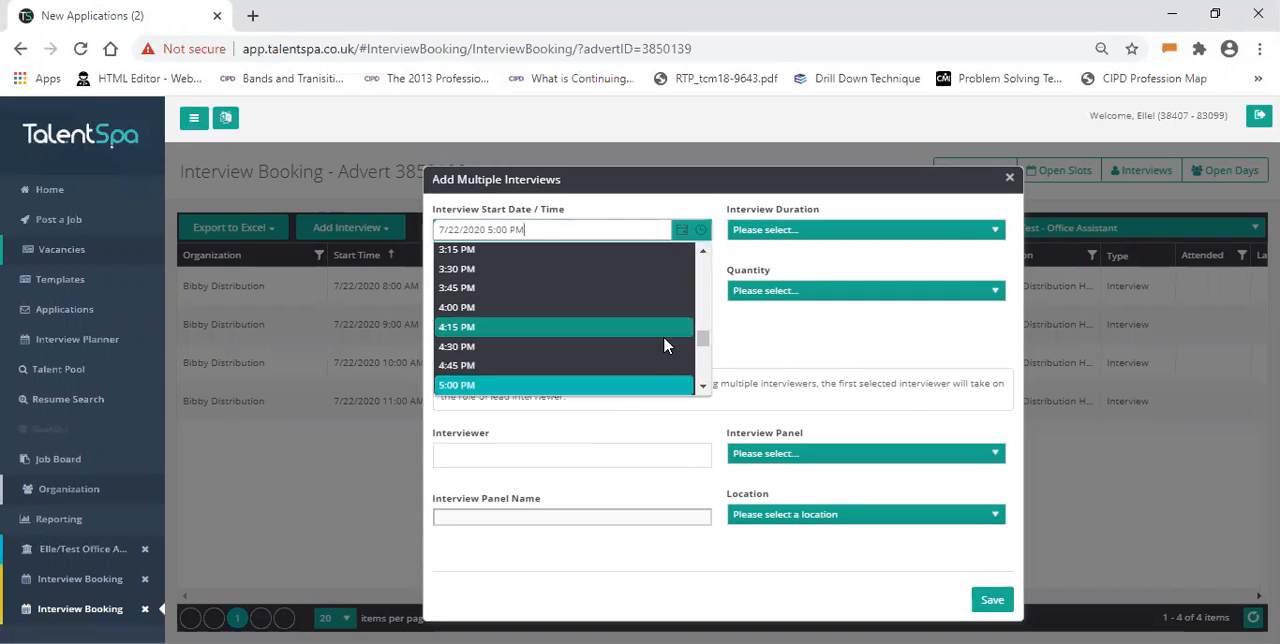
click(657, 315)
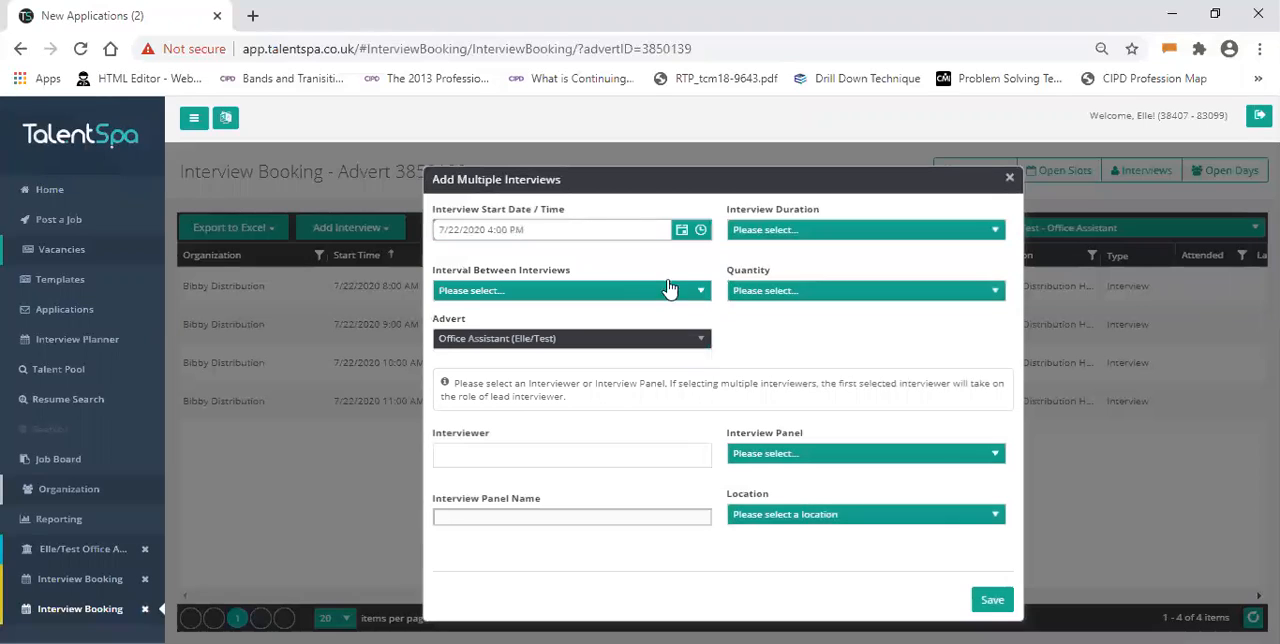
click(701, 235)
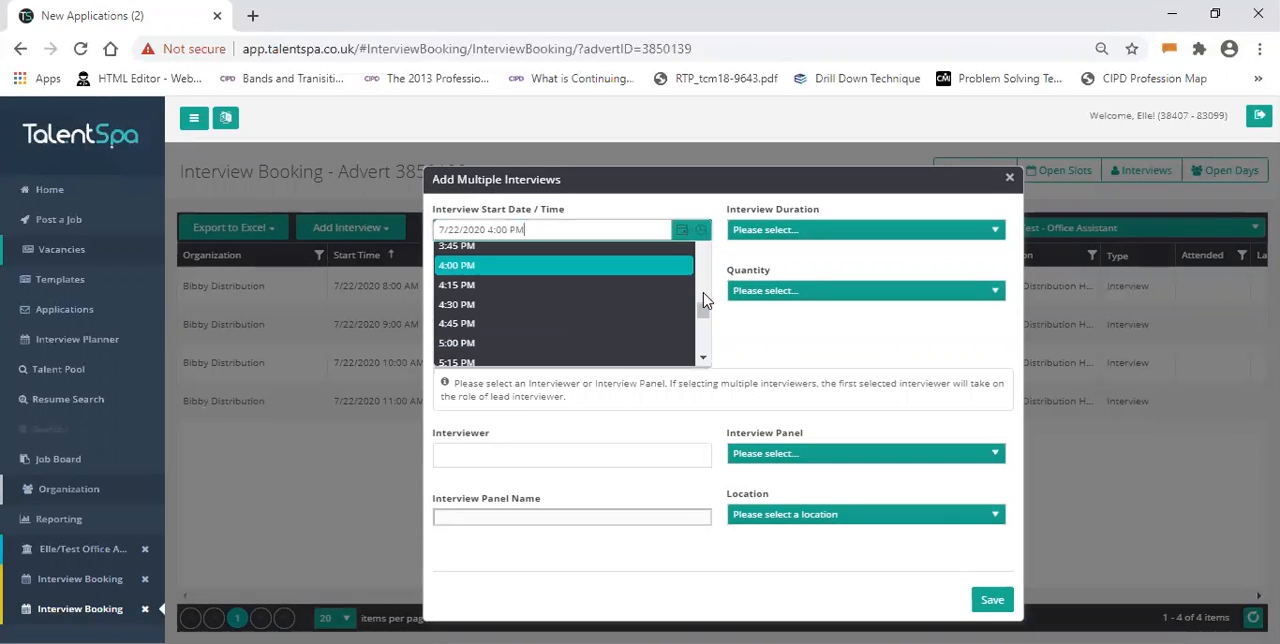
scroll(705, 300, up, 6)
scroll(705, 300, up, 3)
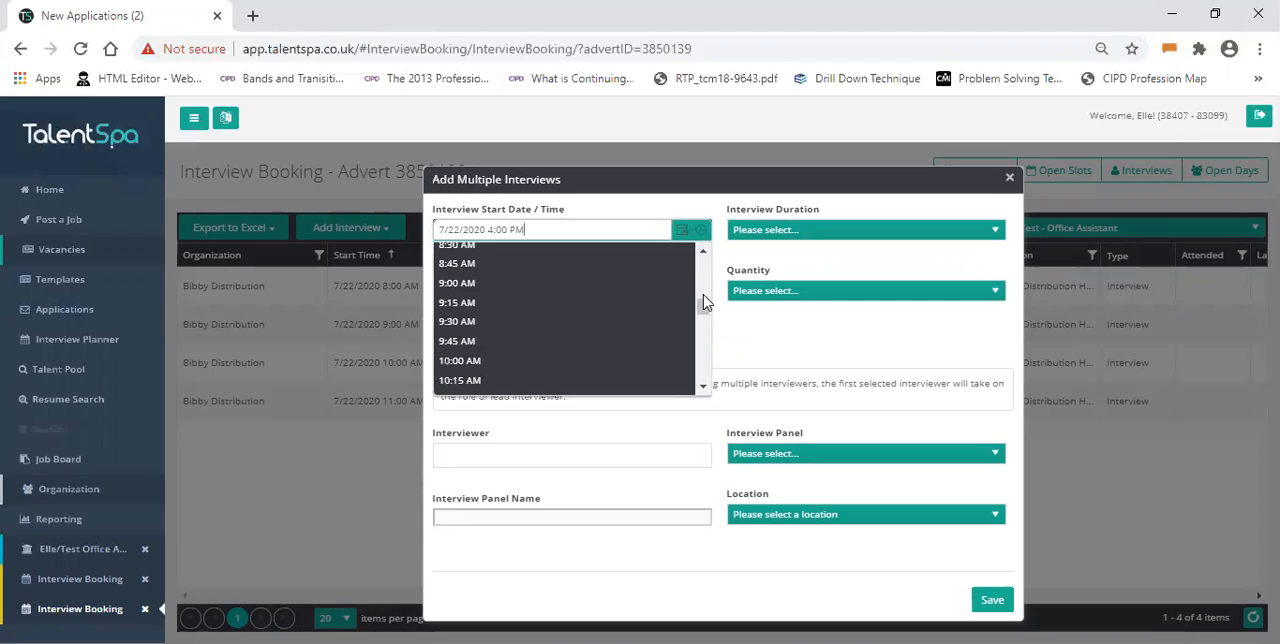
click(607, 284)
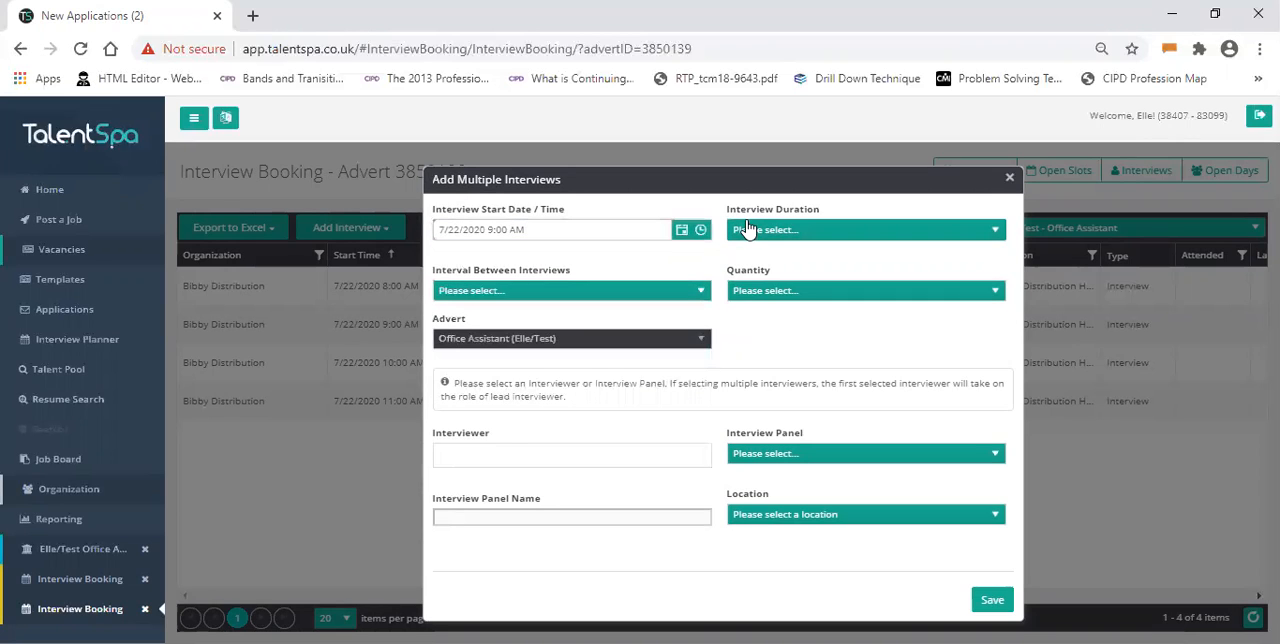
- Set the interview duration to 00:45, the interval between interviews to 00:15 and the quantity to 5
click(749, 231)
click(771, 312)
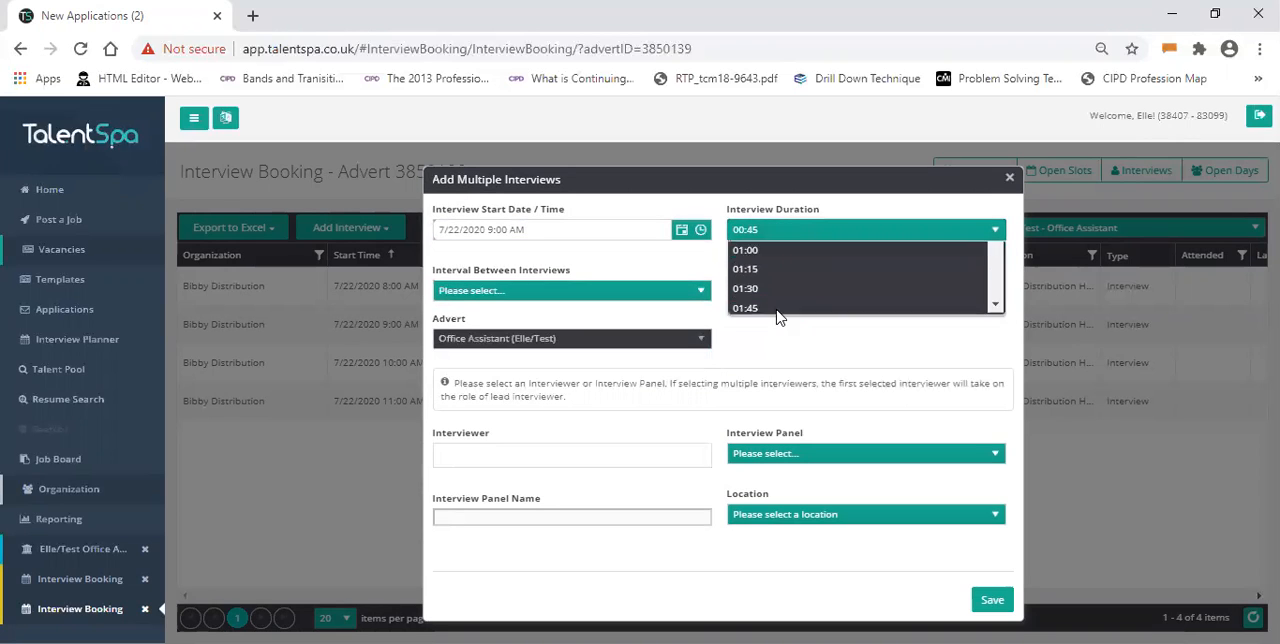
click(664, 290)
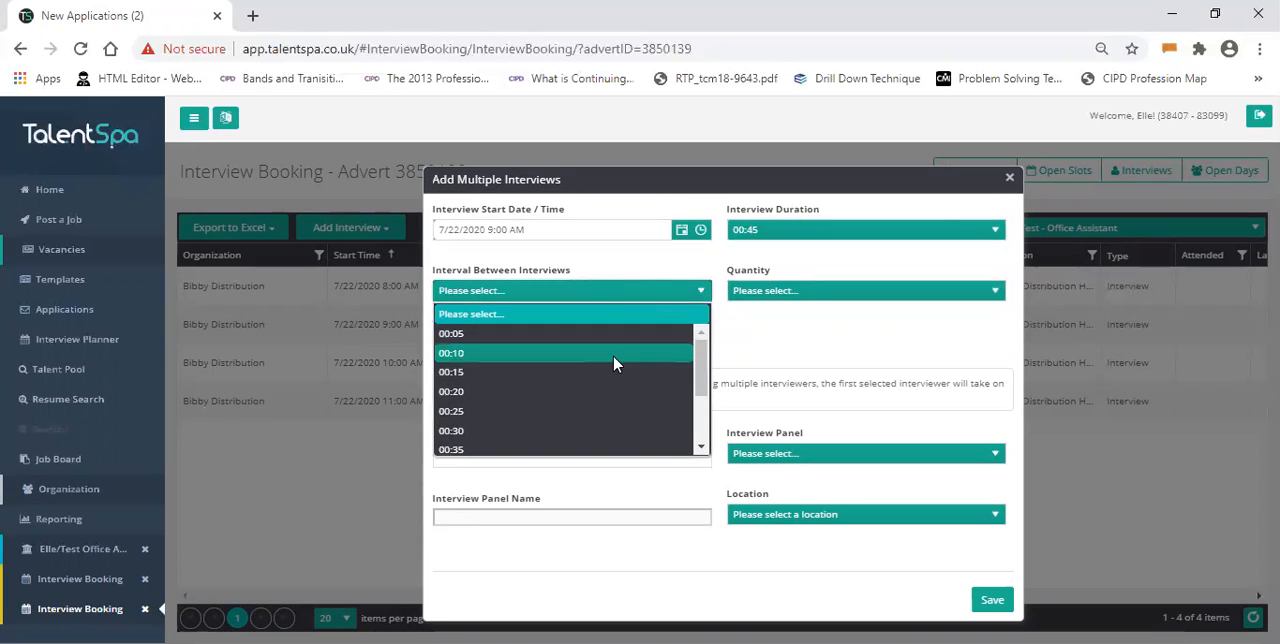
click(601, 372)
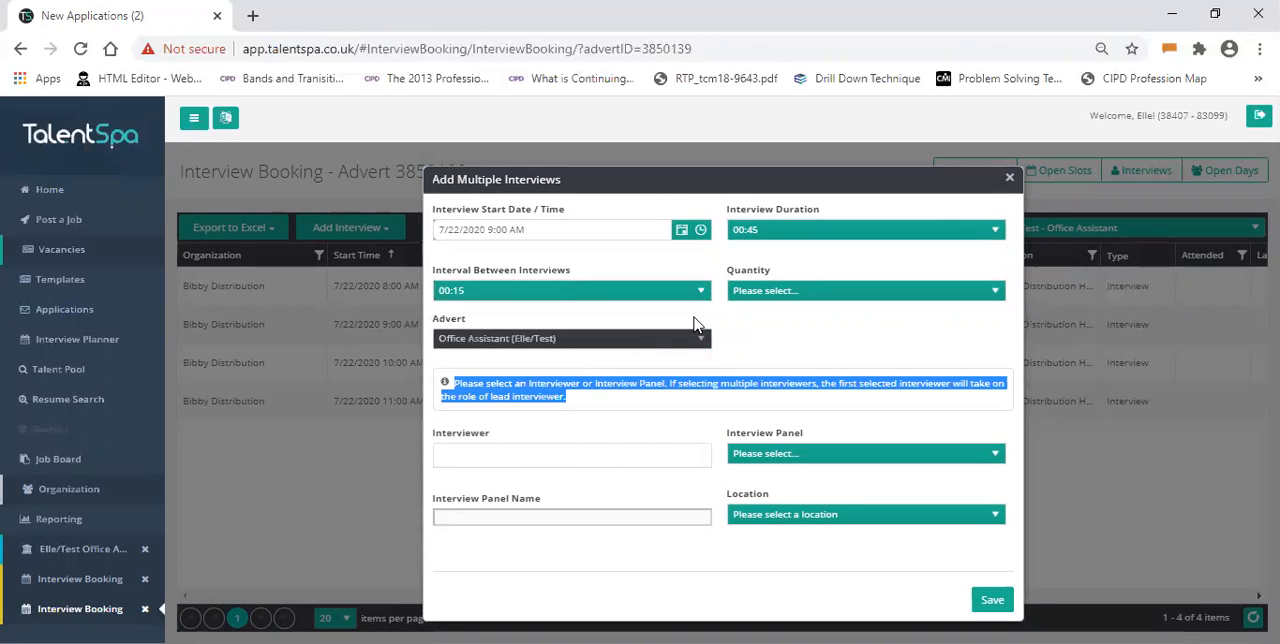
click(750, 318)
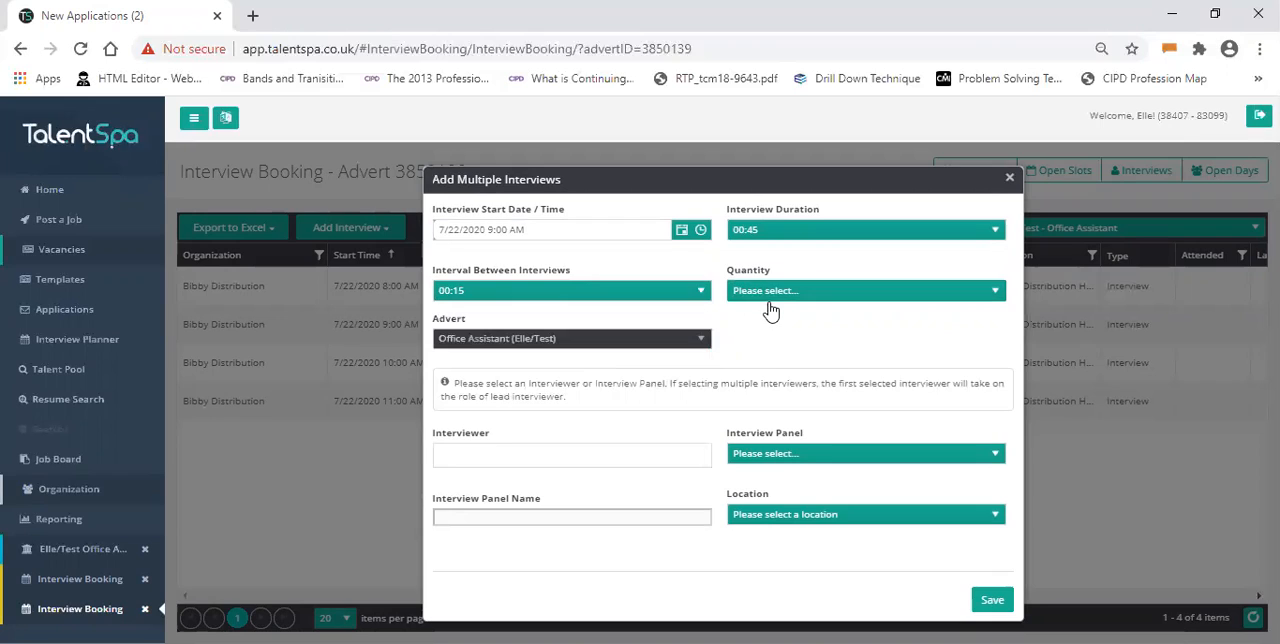
click(770, 300)
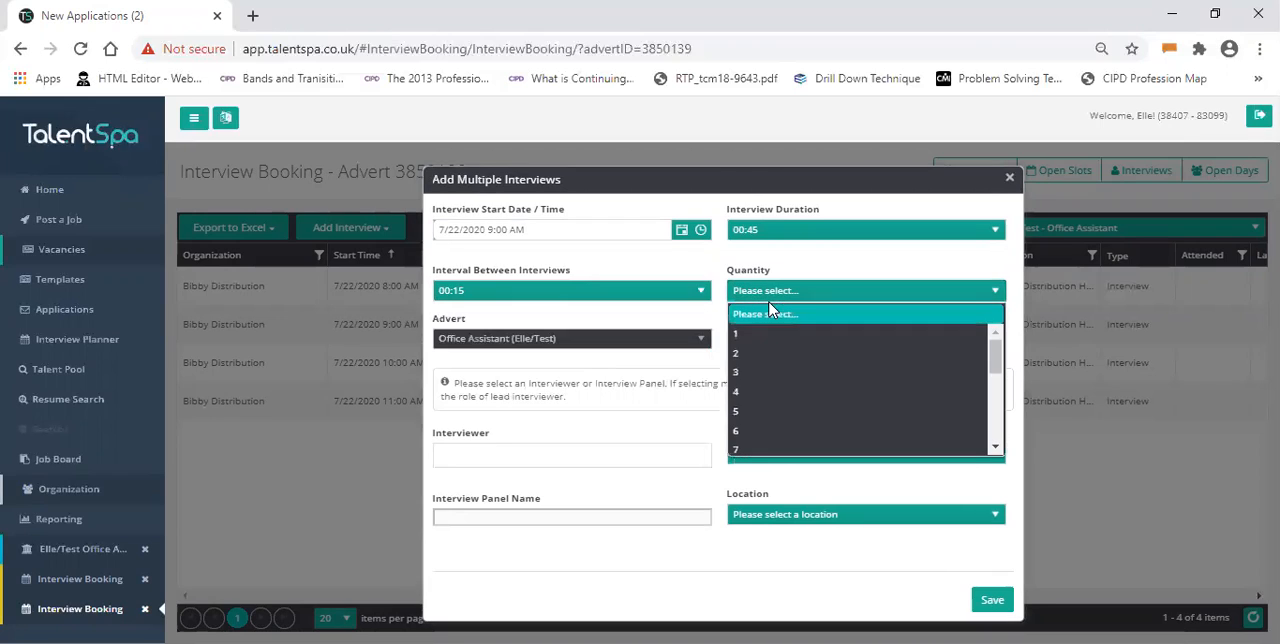
click(816, 414)
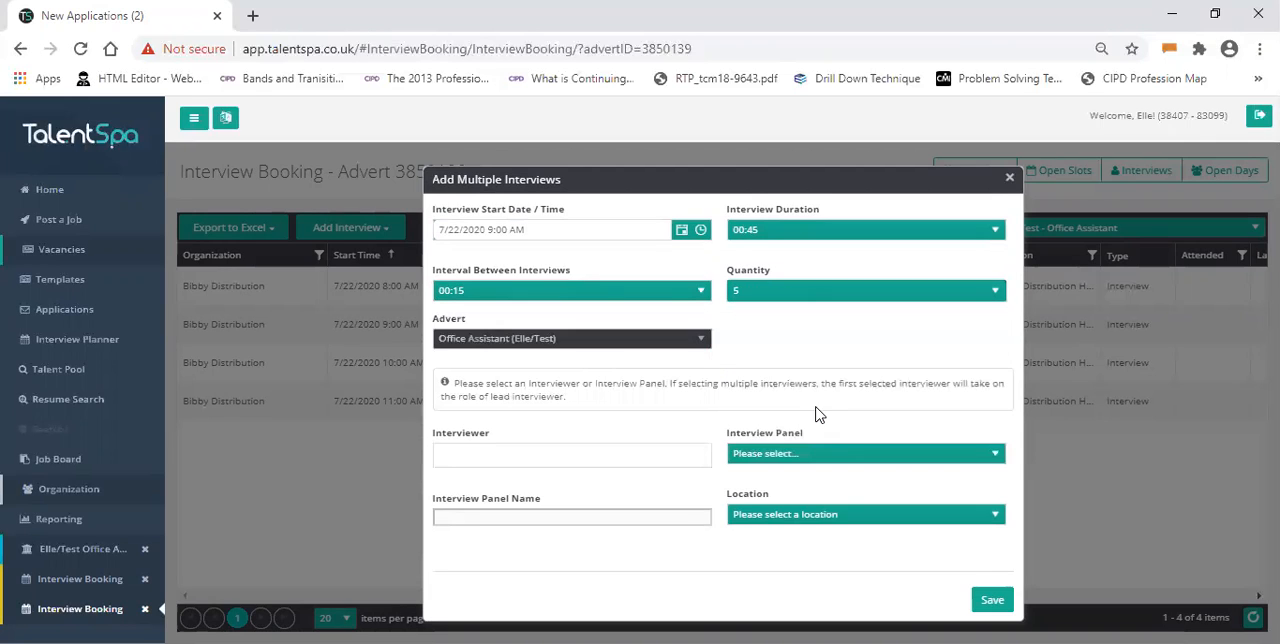
- Assign the interviewer by name and choose Bibby Distribution Head Office as the interview location
click(645, 463)
text(elle)
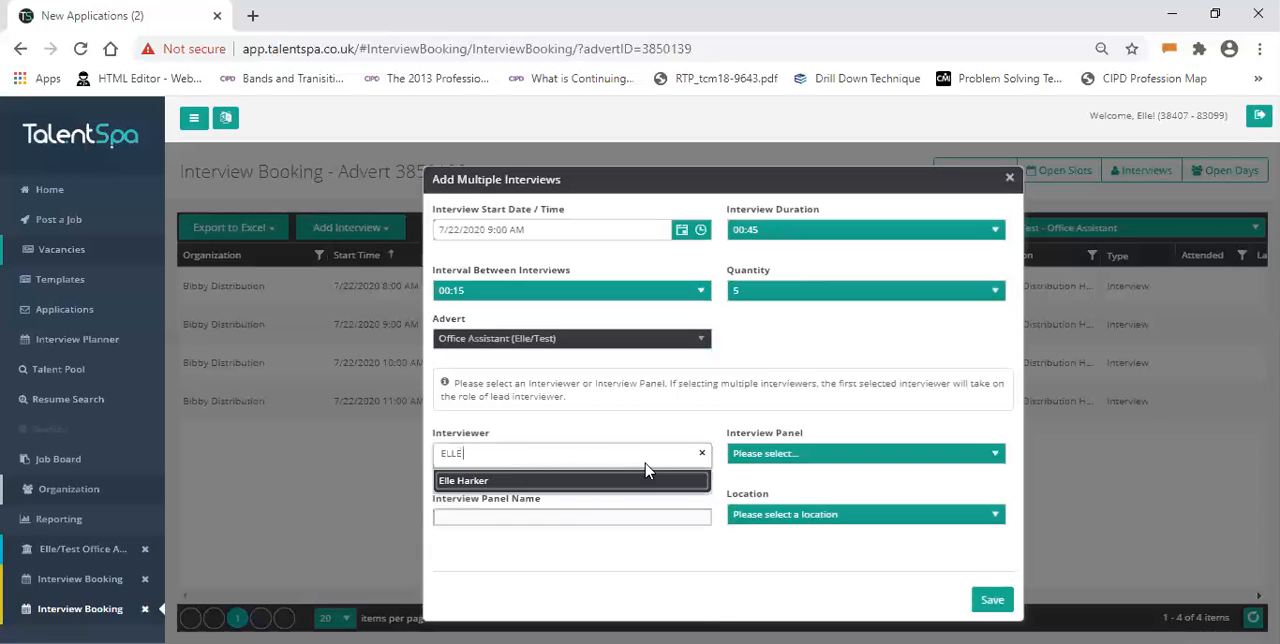
key(Return)
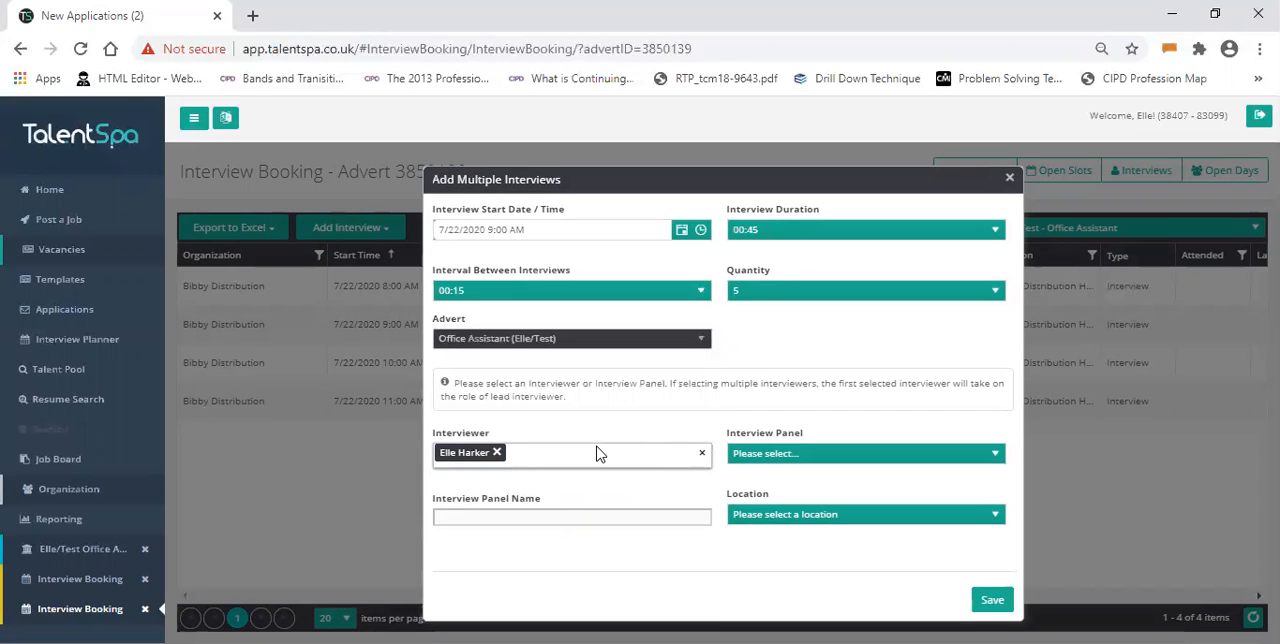
click(769, 514)
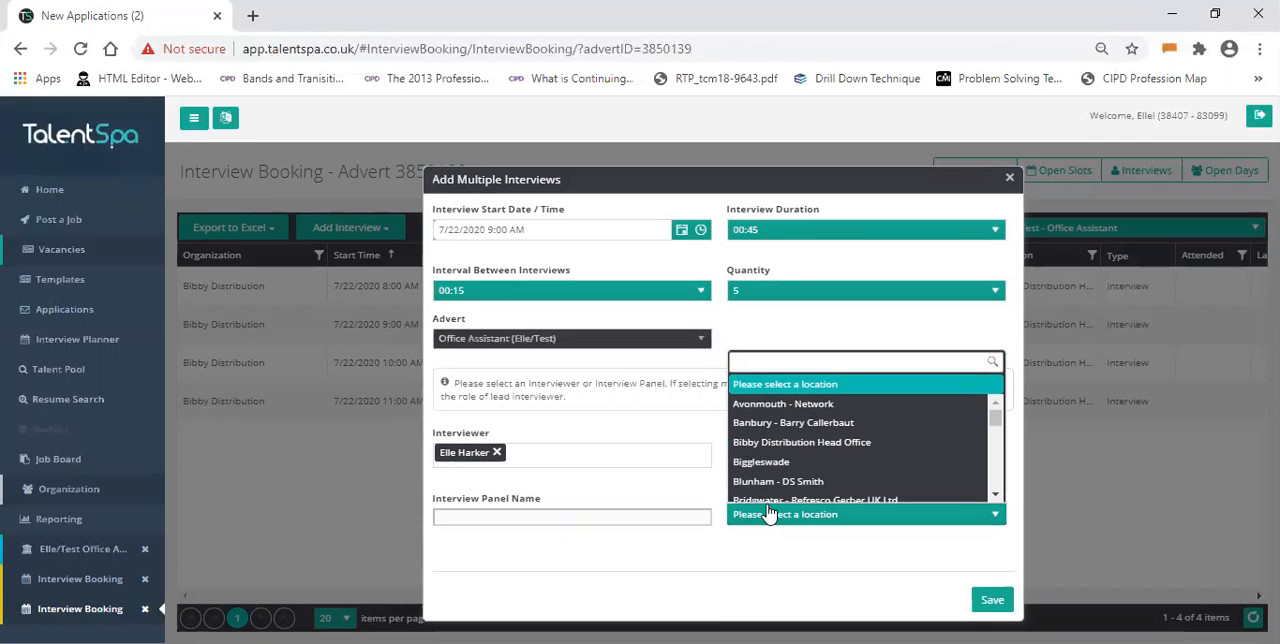
click(847, 446)
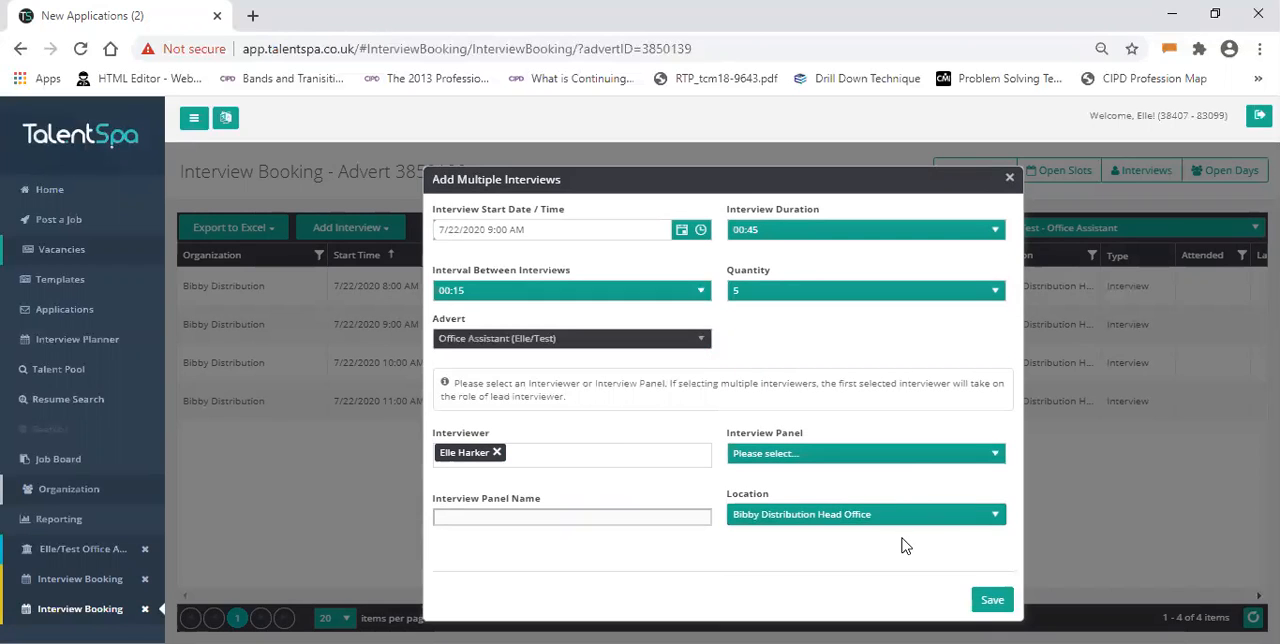
- Save the interview slots, accept double booking the interviewer, and look through the slot list
click(997, 603)
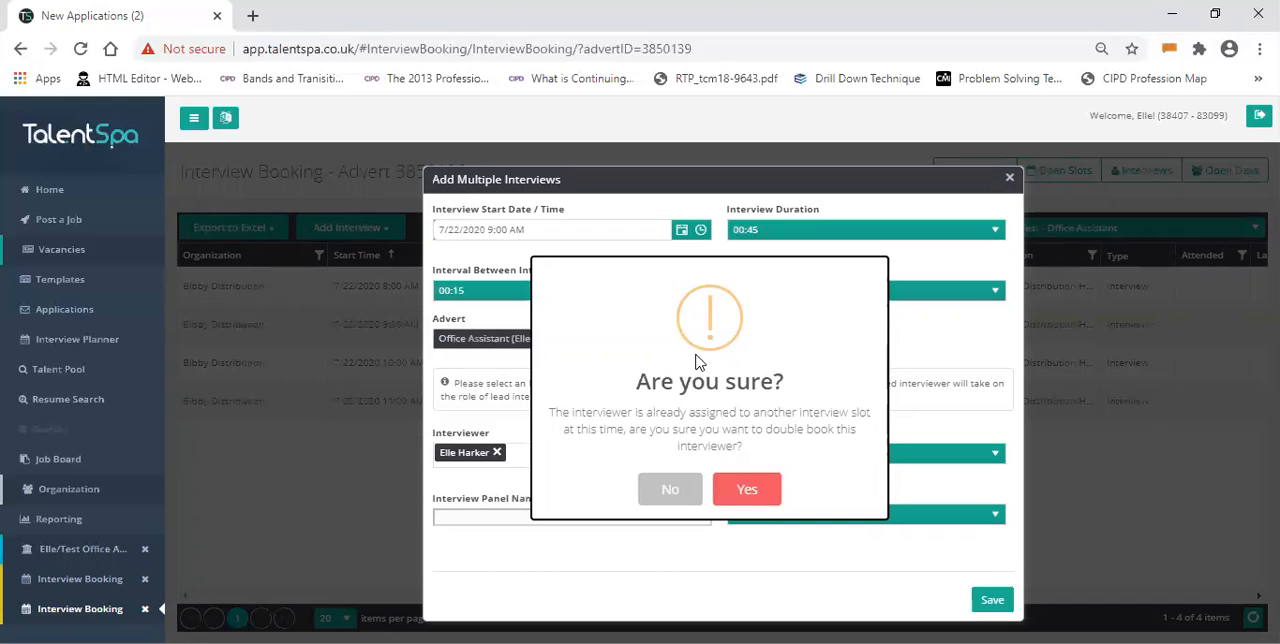
click(752, 500)
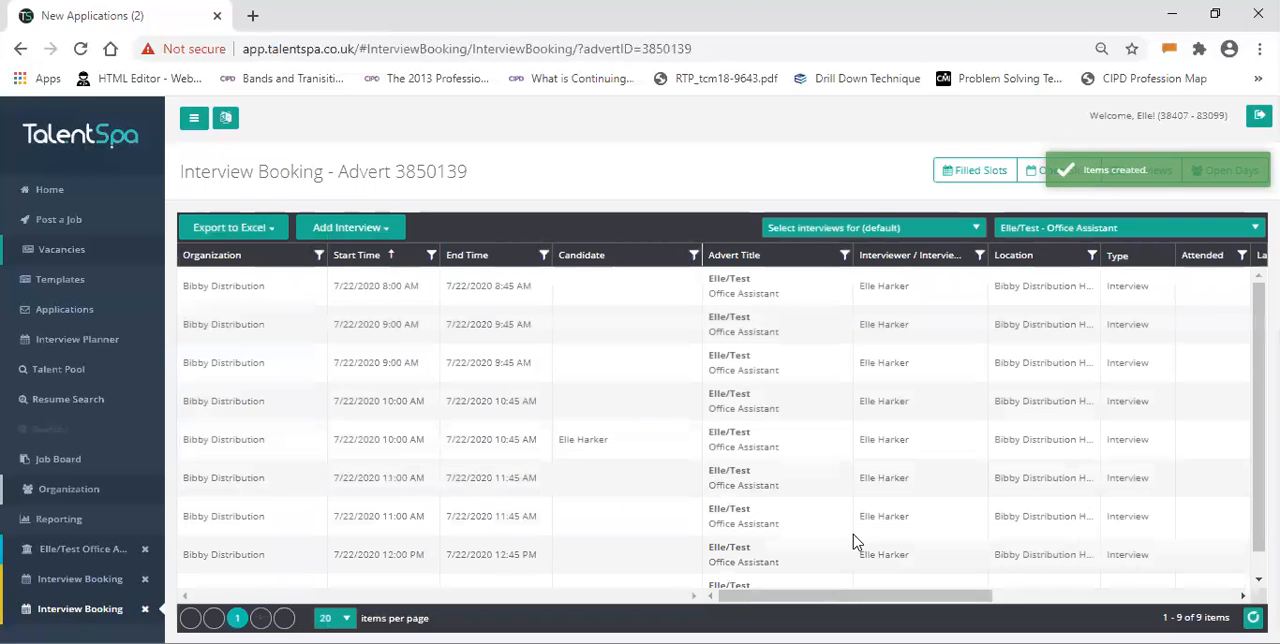
scroll(843, 400, down, 1)
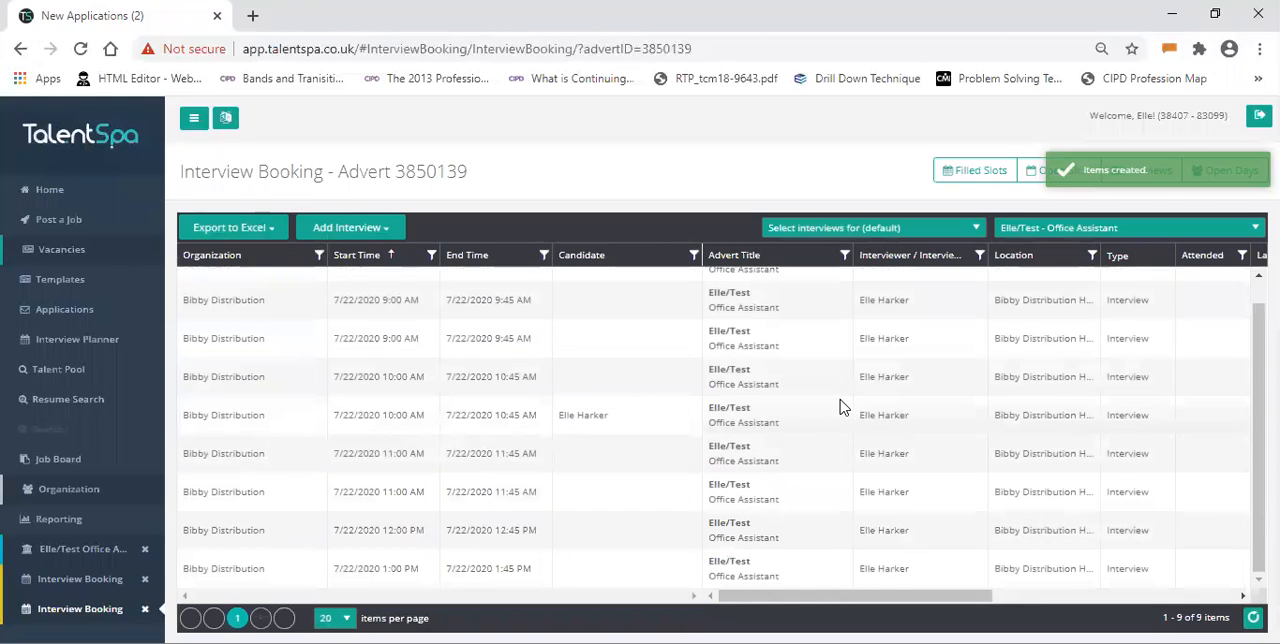
scroll(843, 405, up, 1)
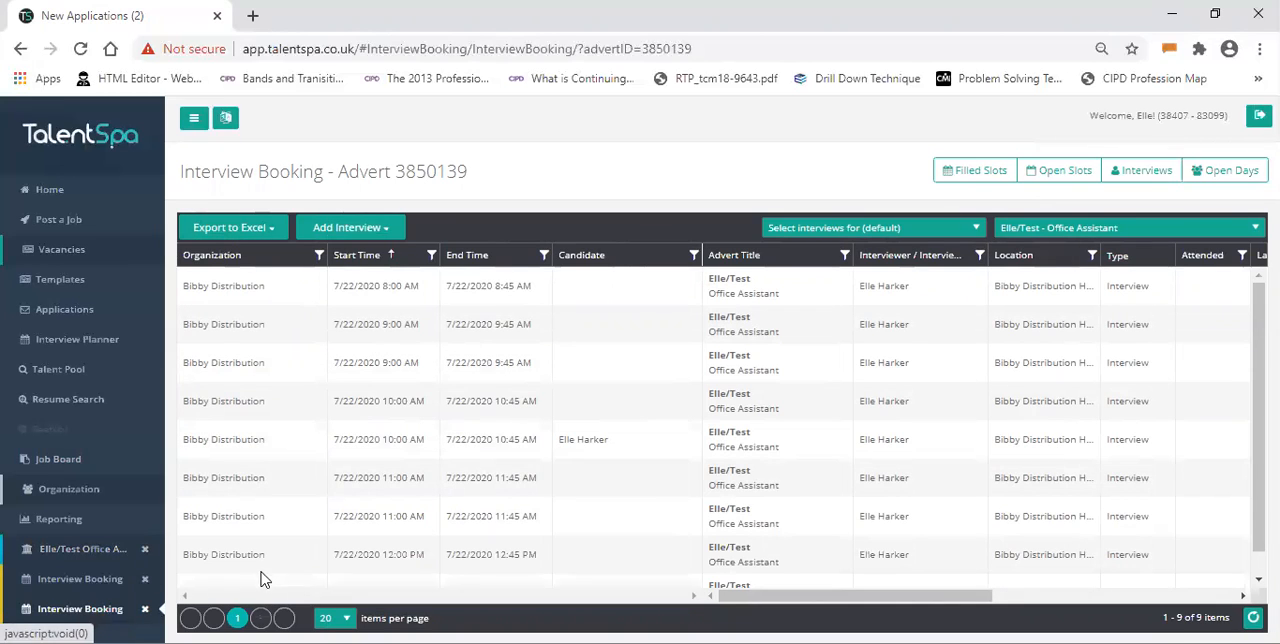
- Open the unread application in the Office Assistant candidate list and start a "3a - Invite to 1st stage interview (RTW)" reply
click(92, 556)
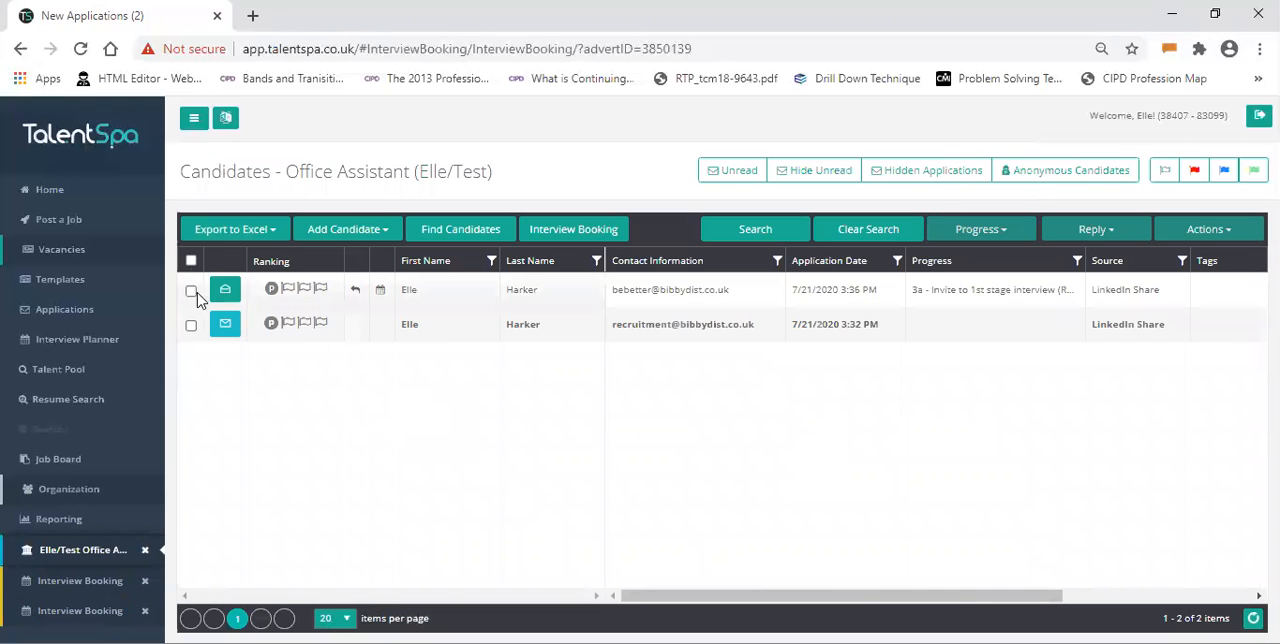
click(225, 325)
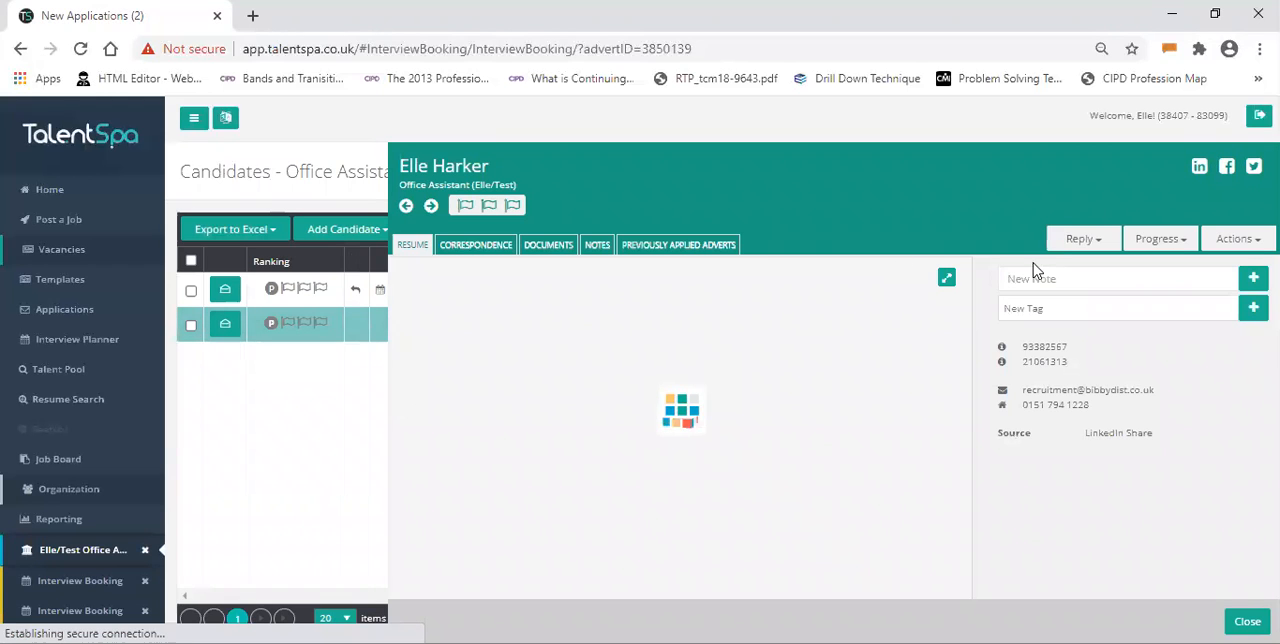
click(1094, 245)
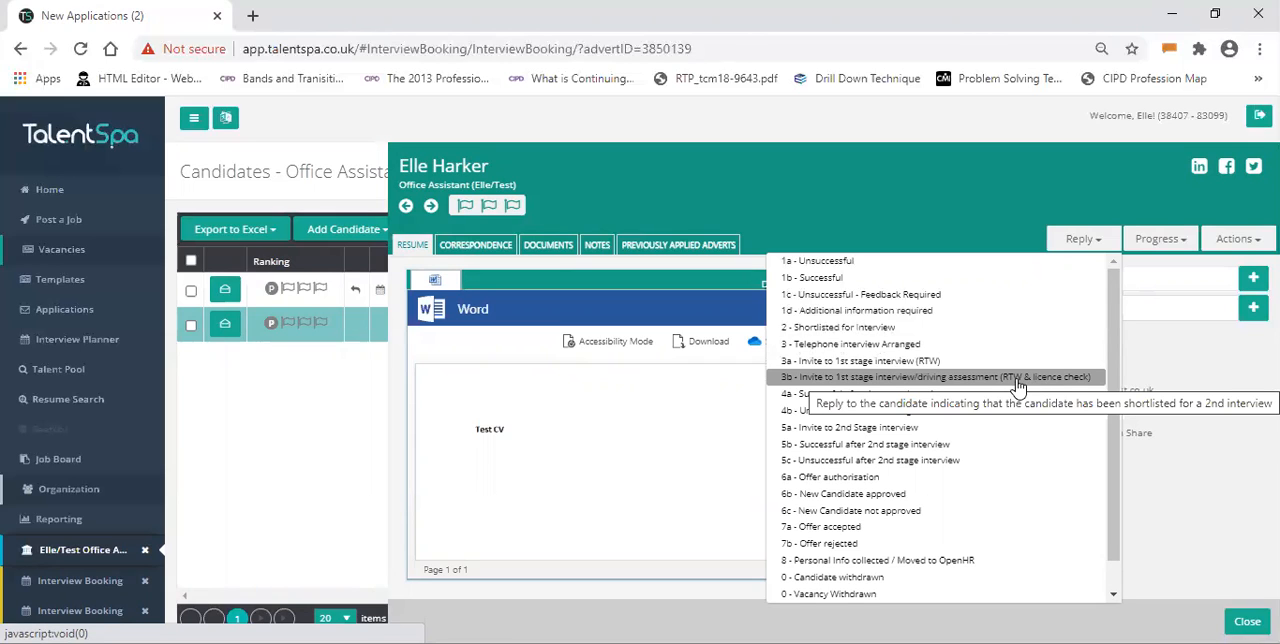
click(936, 361)
- Review the first-stage interview invitation and send it to the candidate without preselecting an interview slot
scroll(745, 440, down, 2)
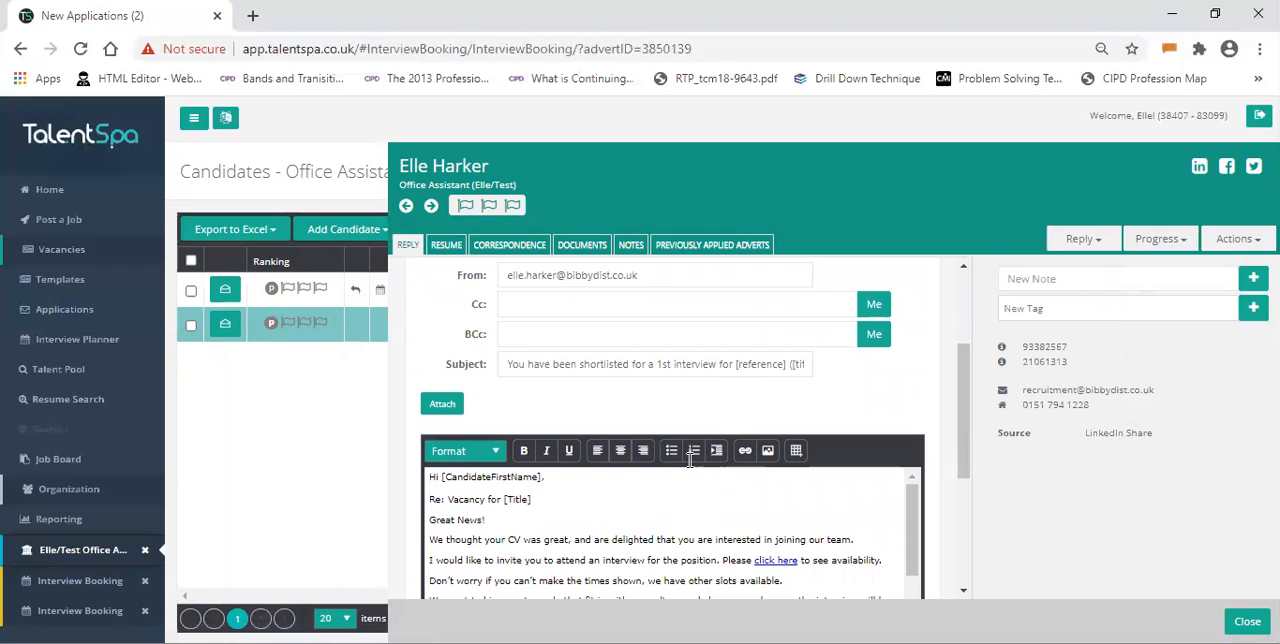
scroll(674, 505, down, 1)
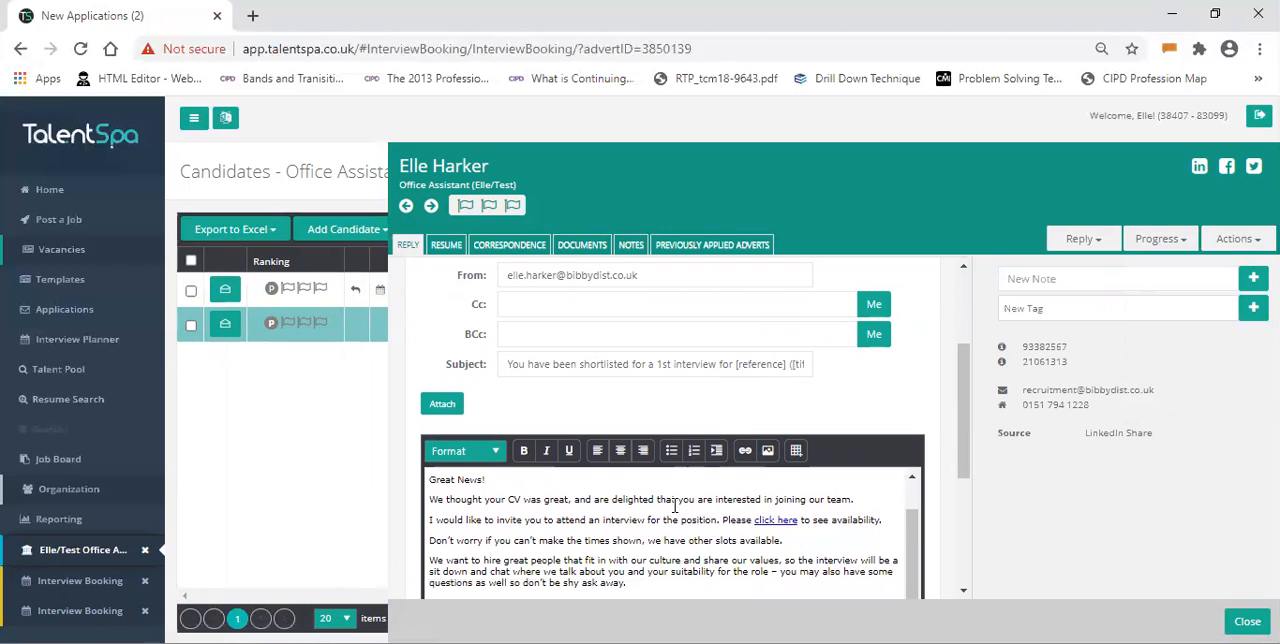
drag(963, 477, 961, 584)
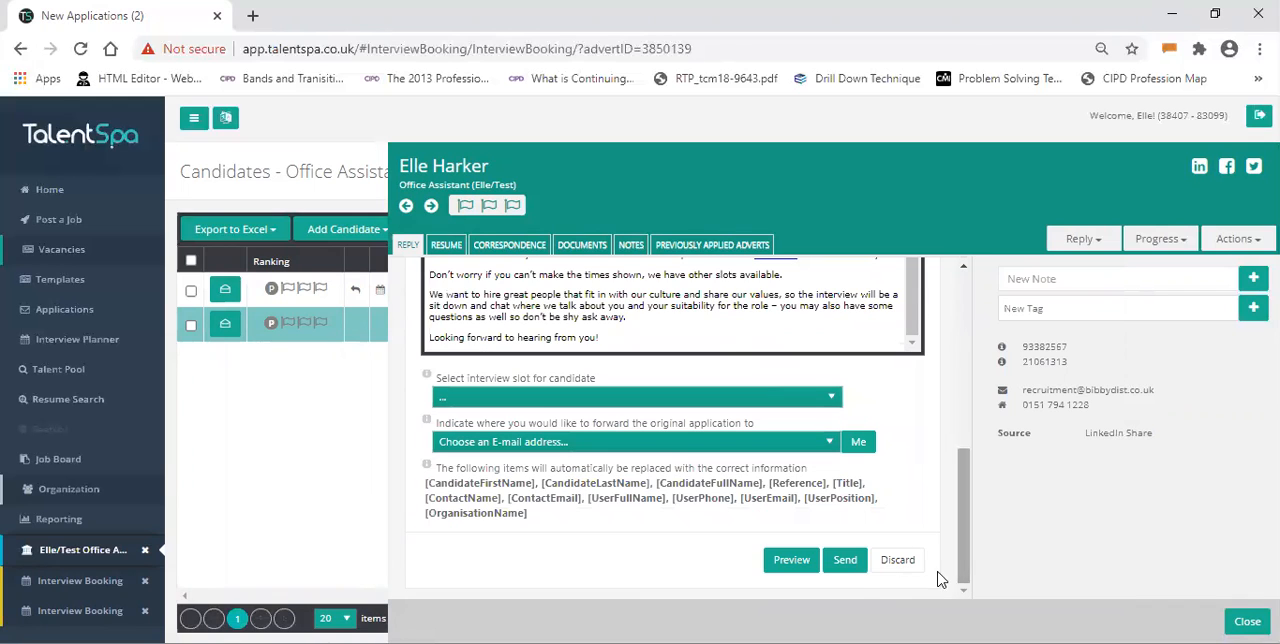
click(845, 560)
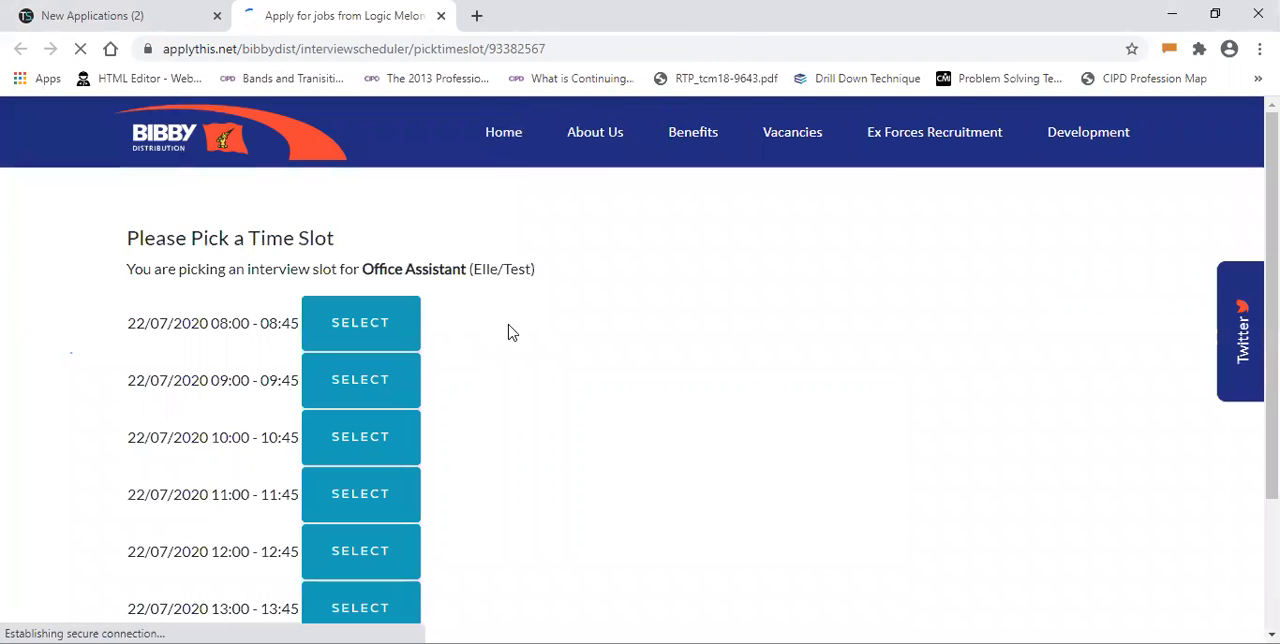
- On the candidate's time slot page, book the 22/07/2020 10:00 - 10:45 interview slot
scroll(312, 357, down, 1)
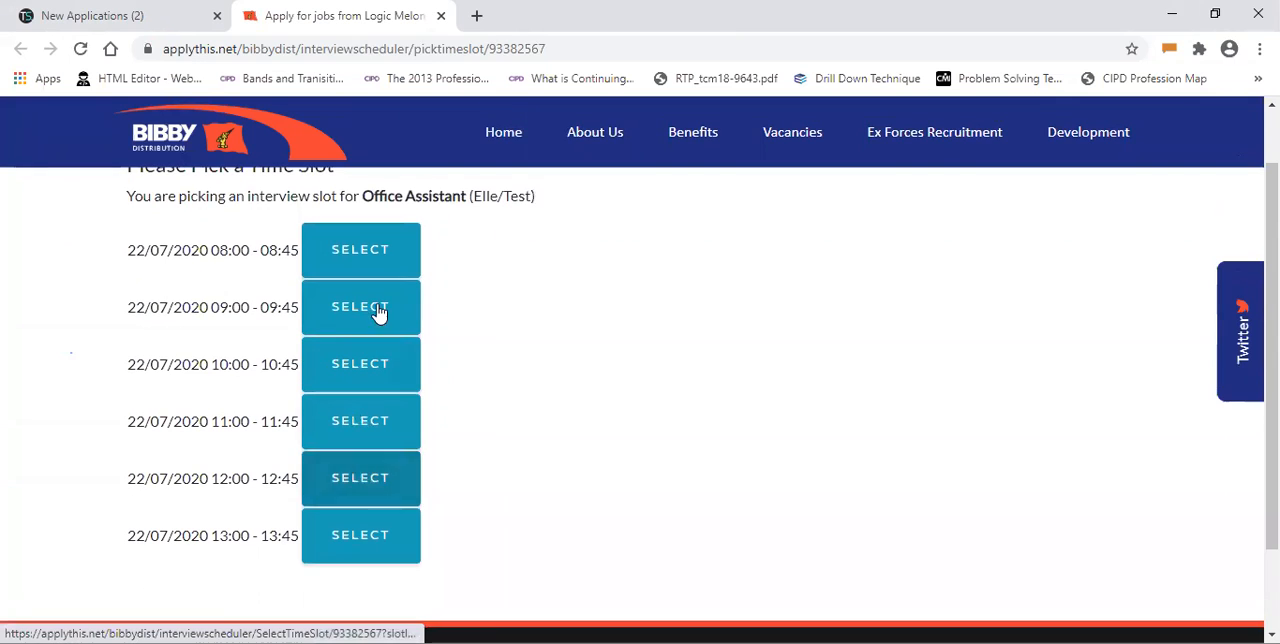
click(368, 392)
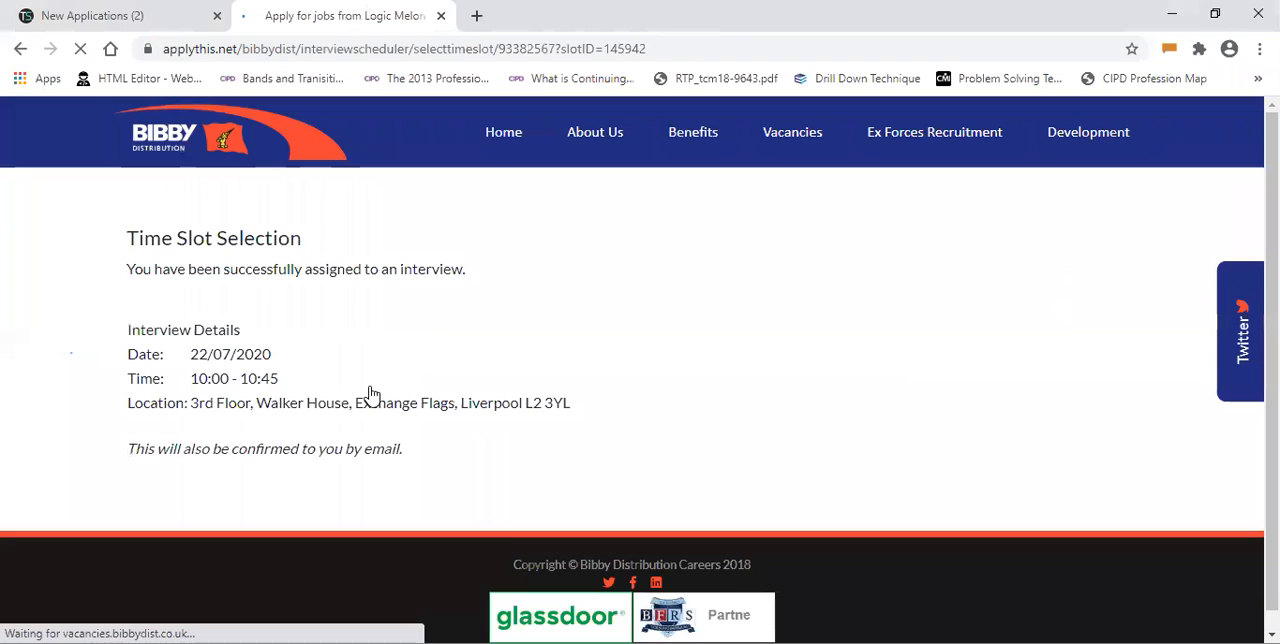